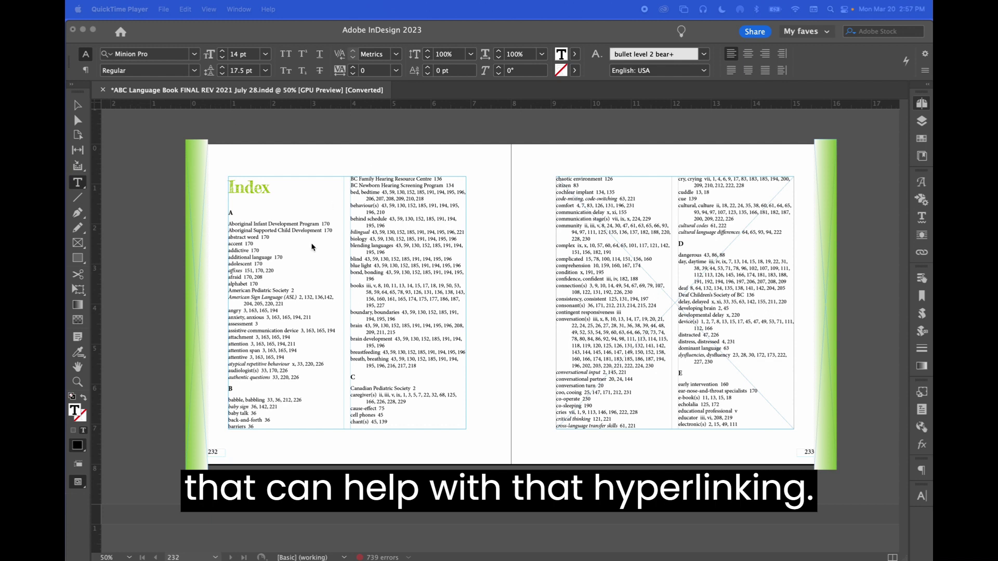
# - Bring InDesign forward showing the book's index spread, pages 232–233, with page thumbnails
pyautogui.click(285, 225)
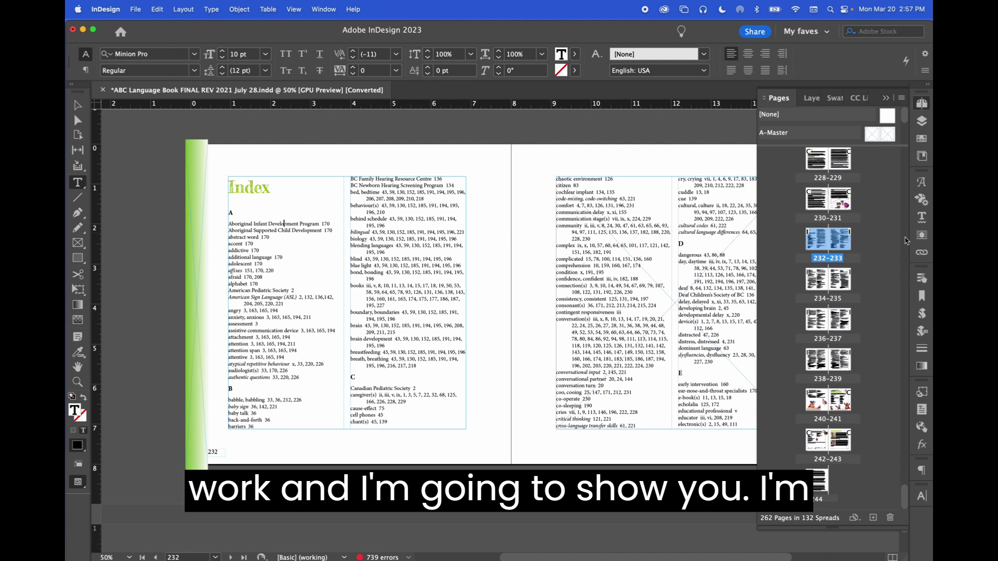
# - Open the Scripts panel and select the LiveIndex1.7.4.jsxbin script
pyautogui.click(922, 314)
pyautogui.scroll(2, 834, 358)
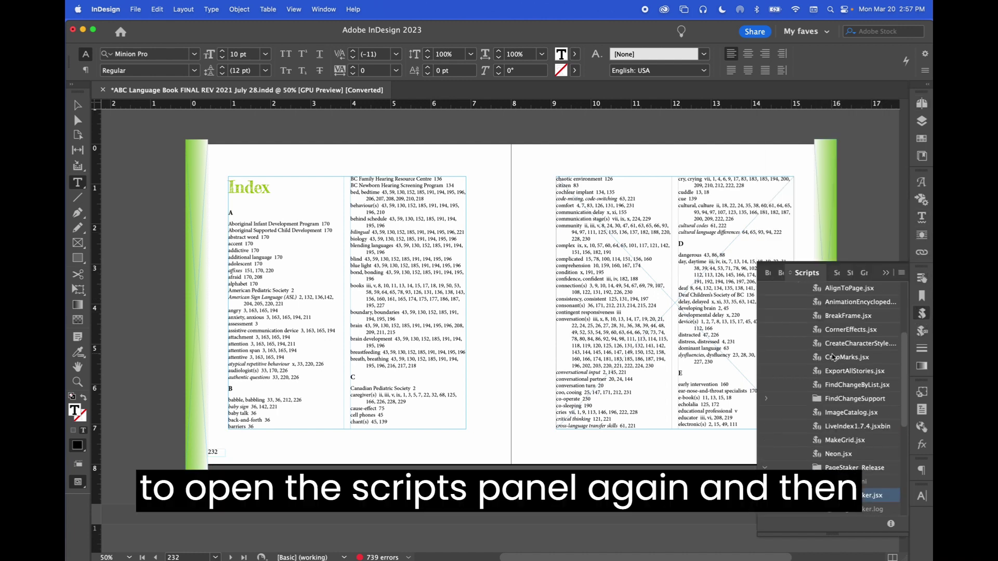
pyautogui.click(835, 426)
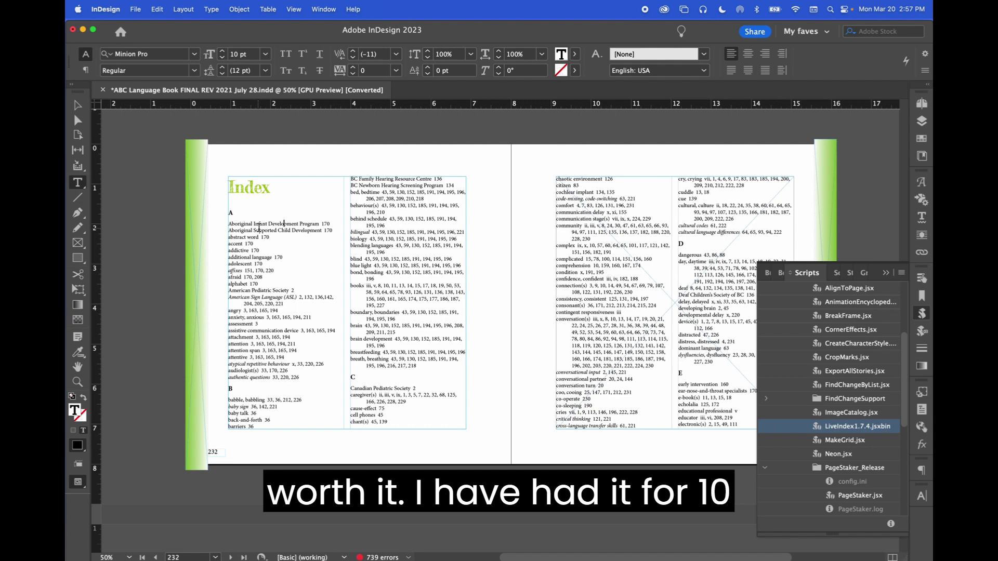
# - Select the index's middle column, zoom in, and run LiveIndex1.7.4.jsxbin on it
pyautogui.moveTo(256, 229); pyautogui.dragTo(632, 373)
pyautogui.scroll(-3, 632, 373)
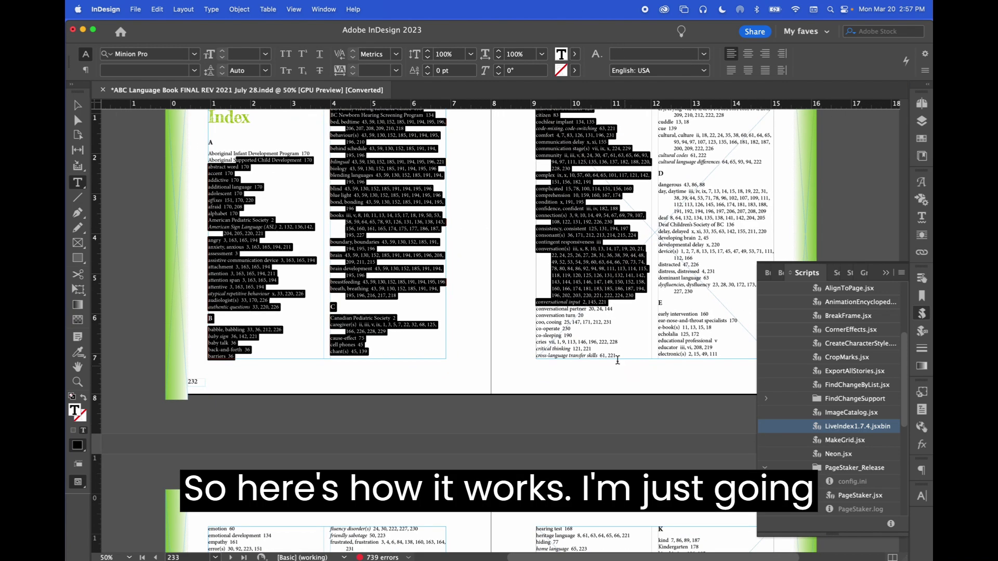
pyautogui.click(274, 189)
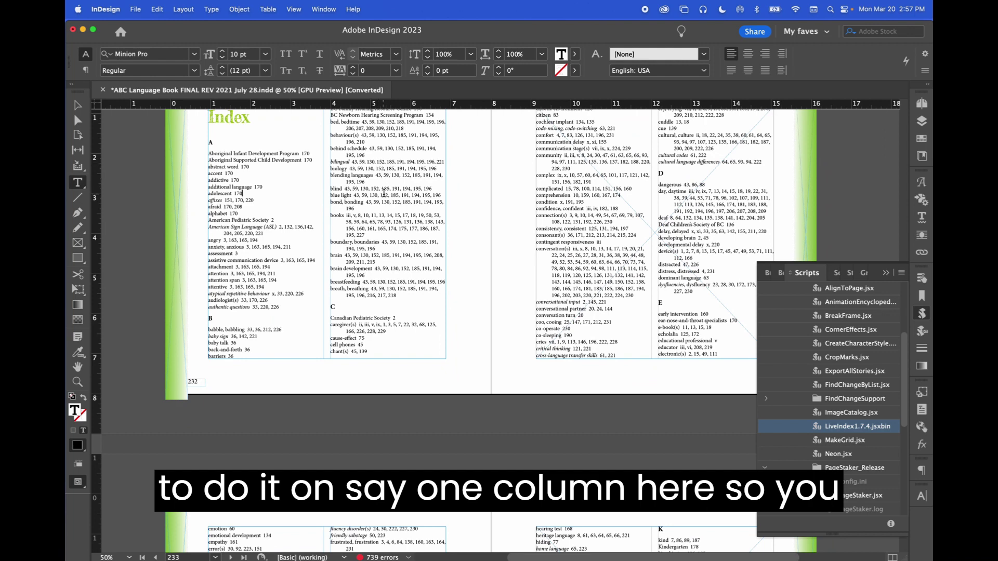
pyautogui.scroll(1, 385, 190)
pyautogui.moveTo(332, 132); pyautogui.dragTo(464, 375)
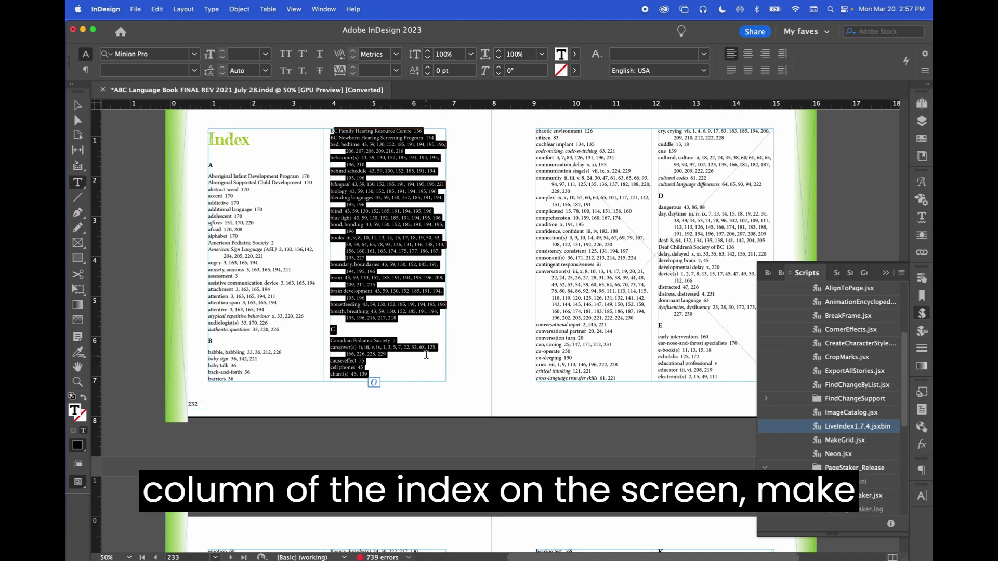
pyautogui.press('super+equal')
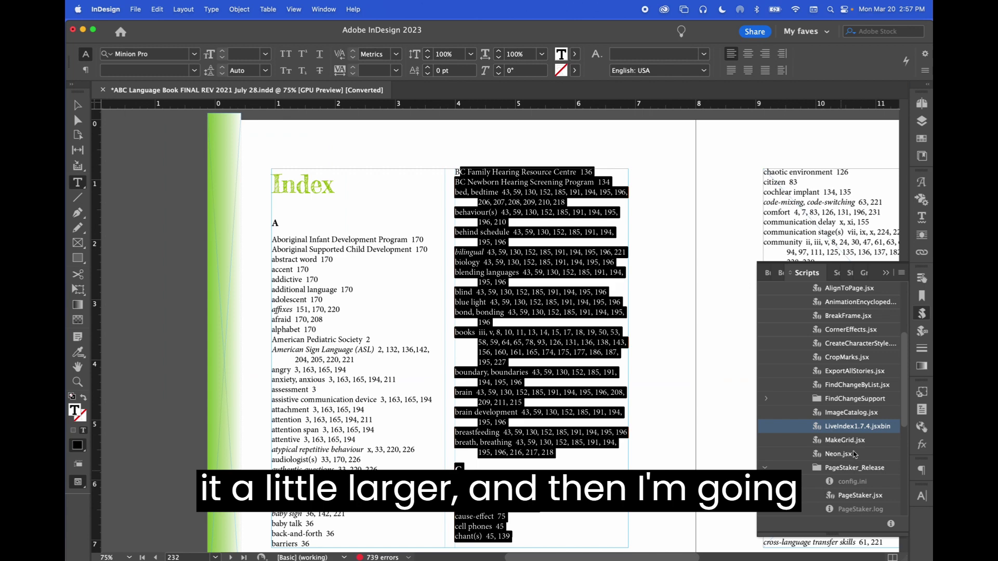
pyautogui.doubleClick(843, 428)
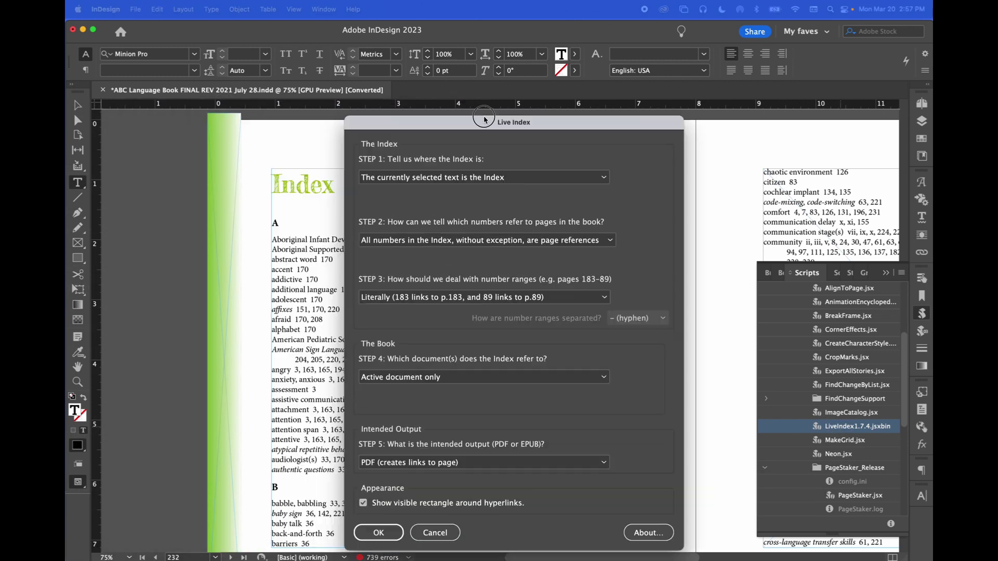
pyautogui.moveTo(429, 123); pyautogui.dragTo(419, 108)
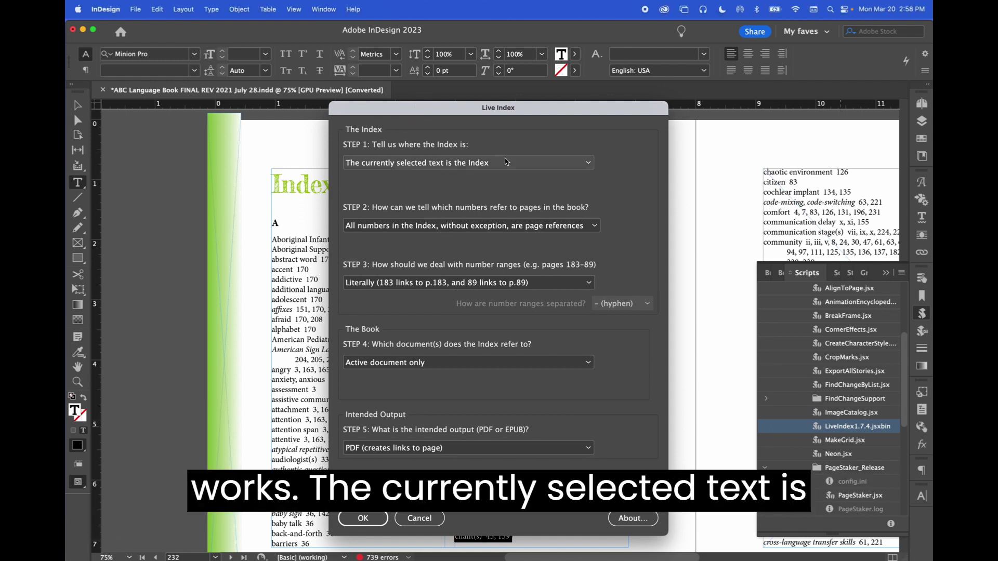
# - Review the page-reference, number-range and document options, keeping the active document only
pyautogui.moveTo(549, 113); pyautogui.dragTo(372, 112)
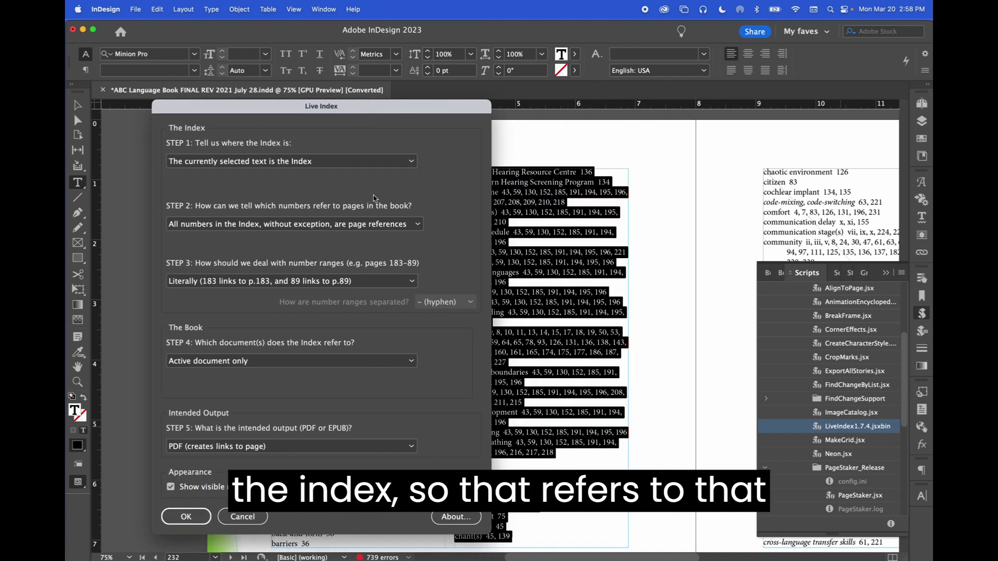
pyautogui.click(343, 229)
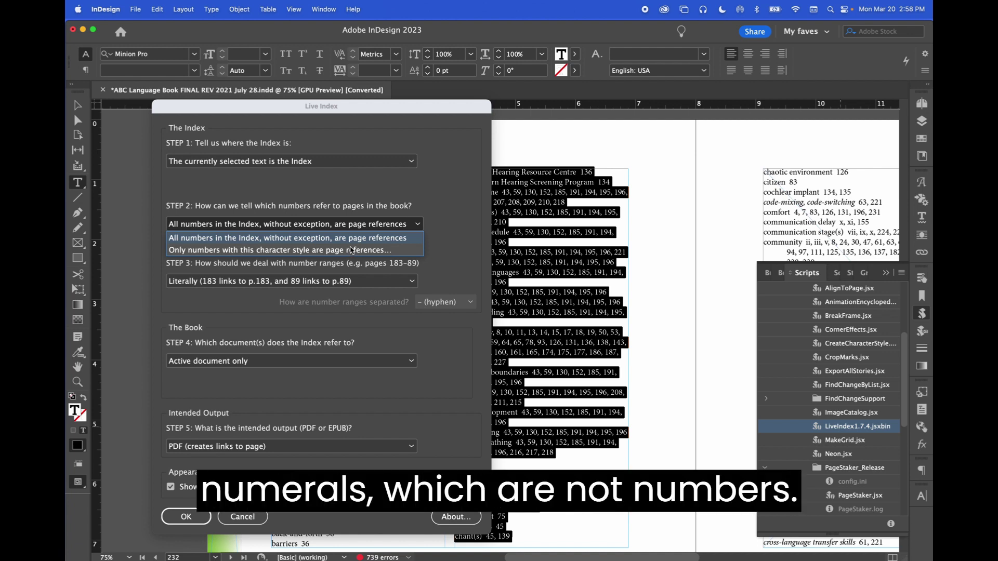
pyautogui.click(455, 363)
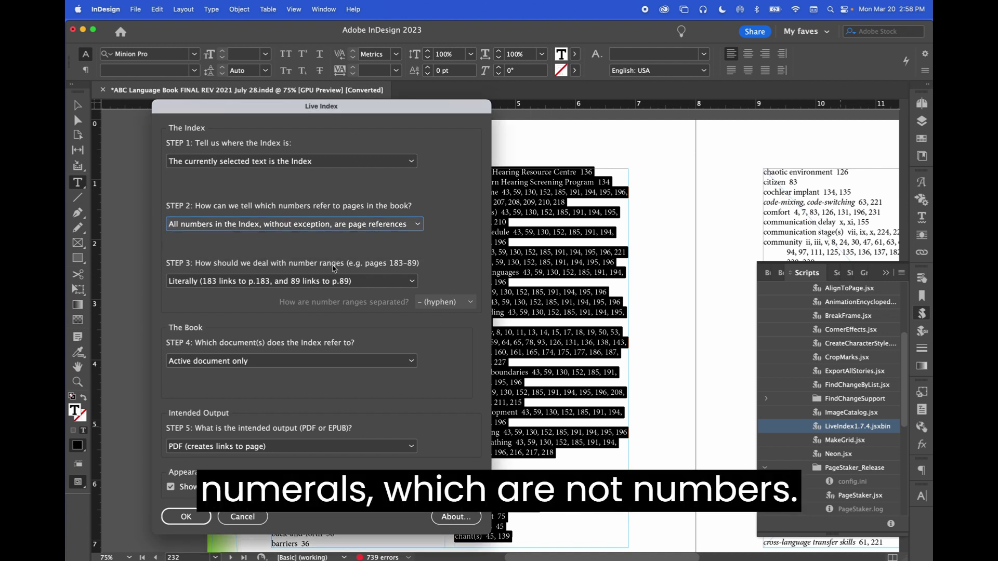
pyautogui.click(339, 282)
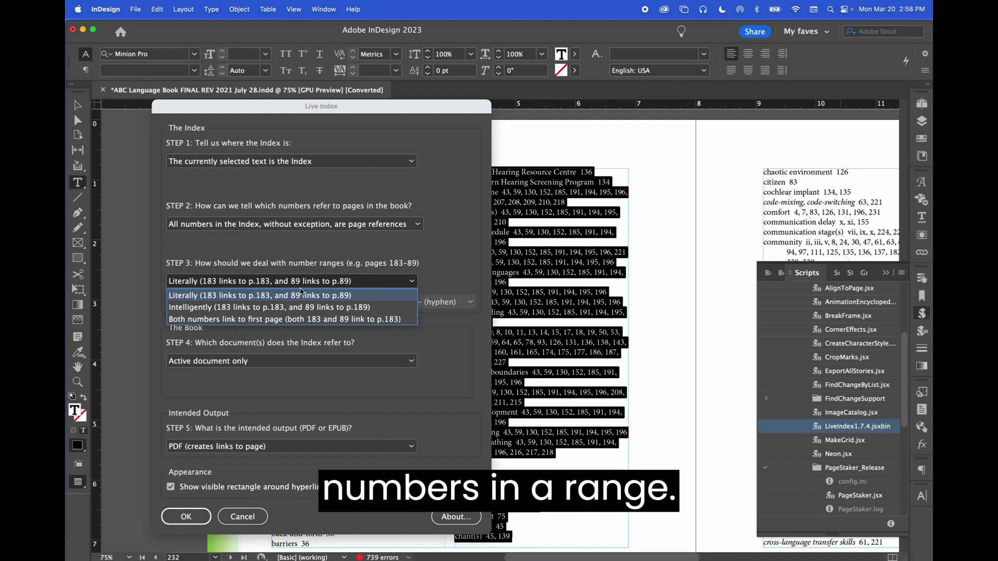
pyautogui.click(423, 395)
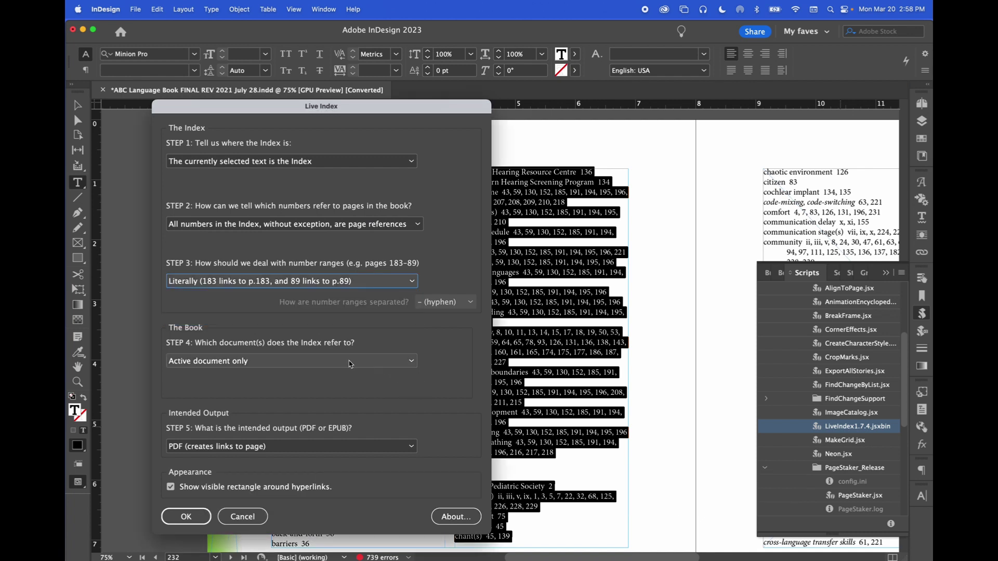
pyautogui.click(395, 363)
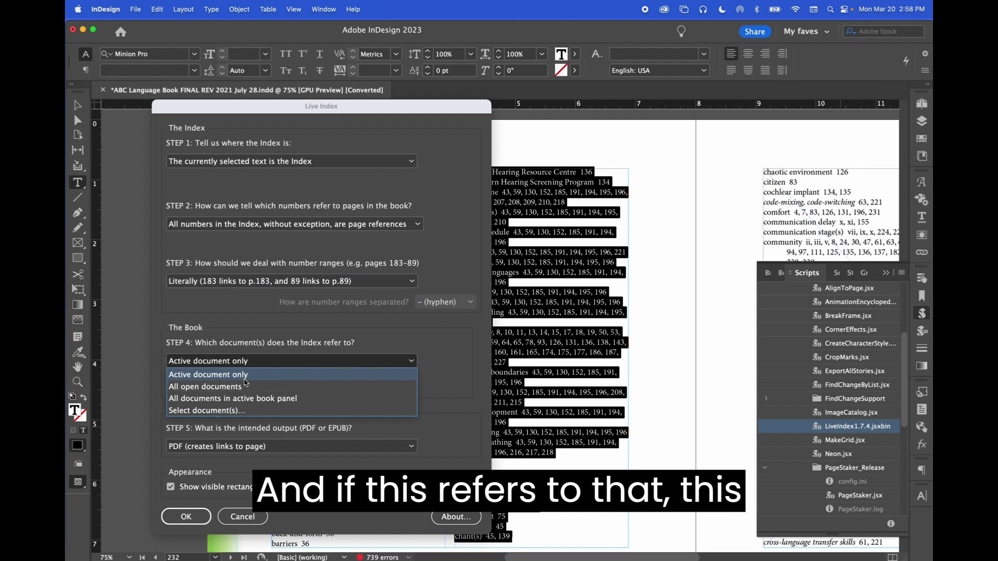
pyautogui.click(433, 422)
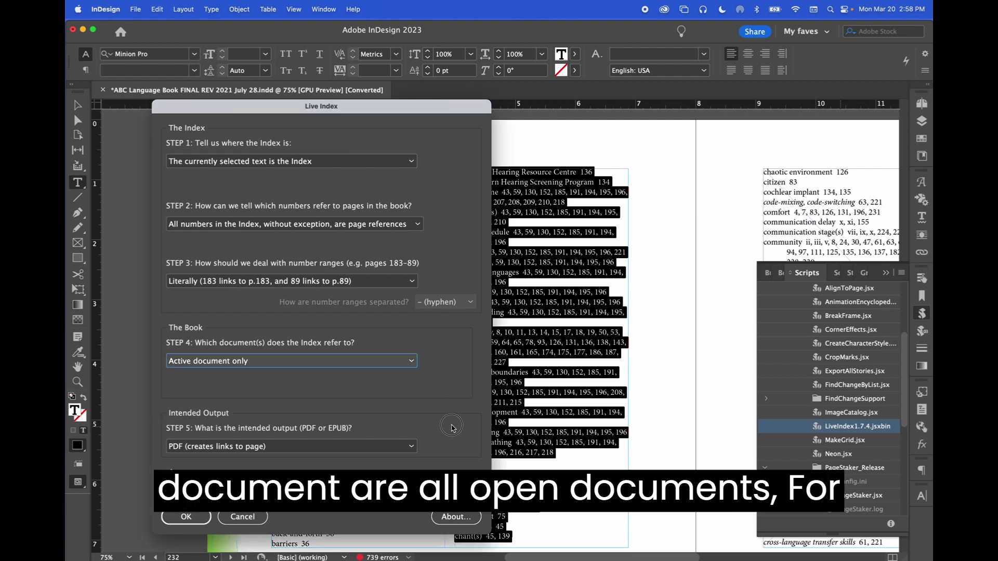
# - Set the output to EPUB (links to first word on page) and run Live Index
pyautogui.click(364, 446)
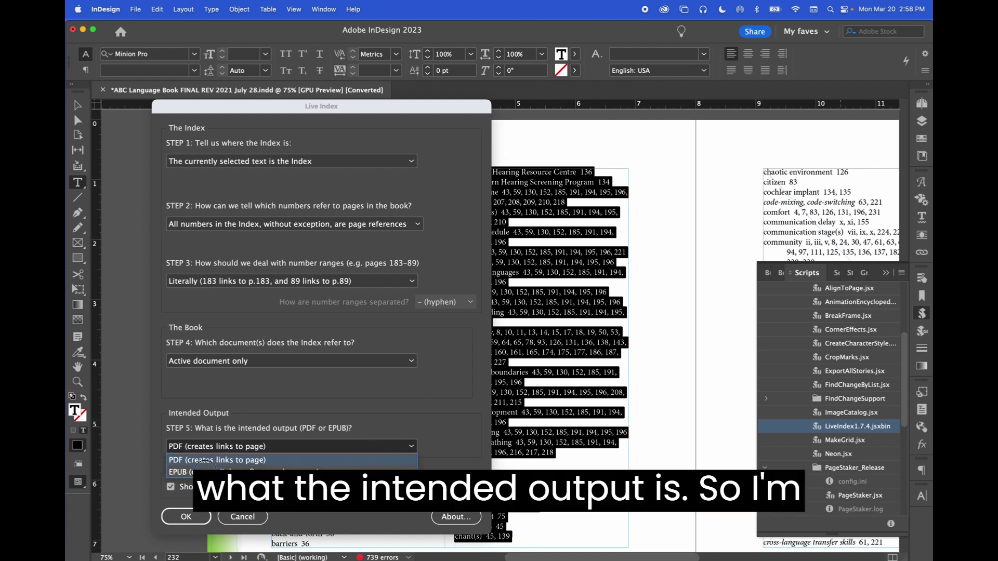
pyautogui.click(203, 471)
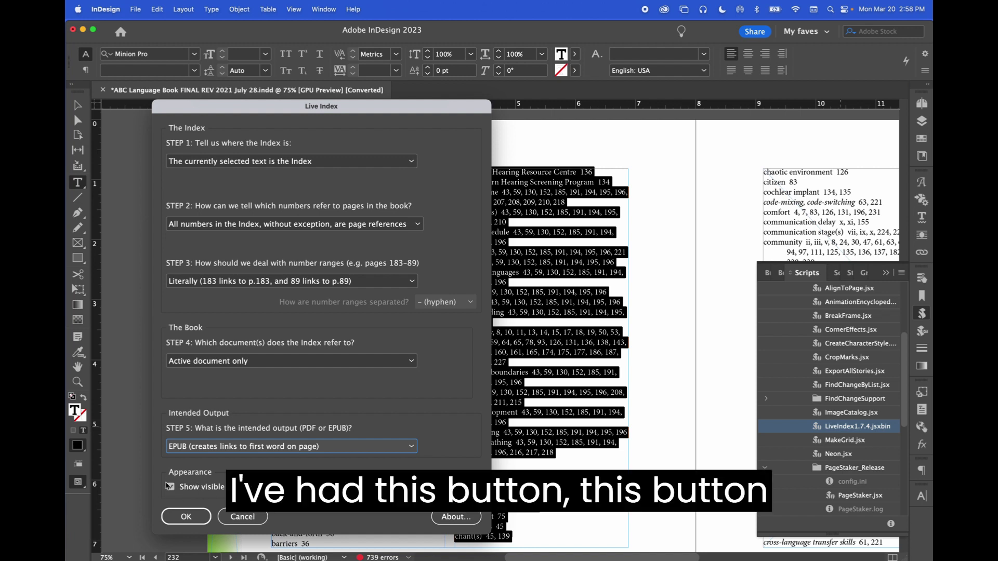
pyautogui.click(185, 519)
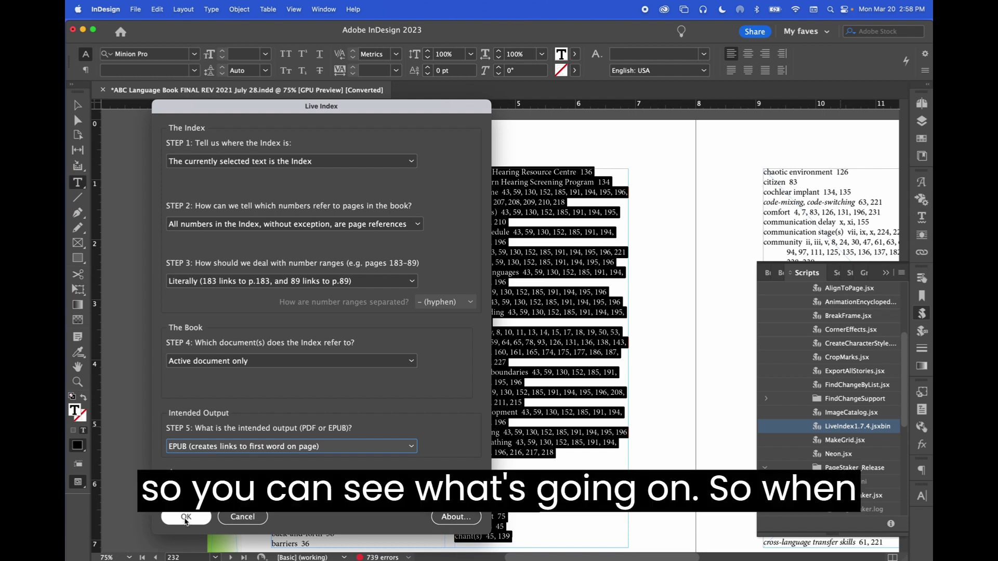
pyautogui.click(186, 518)
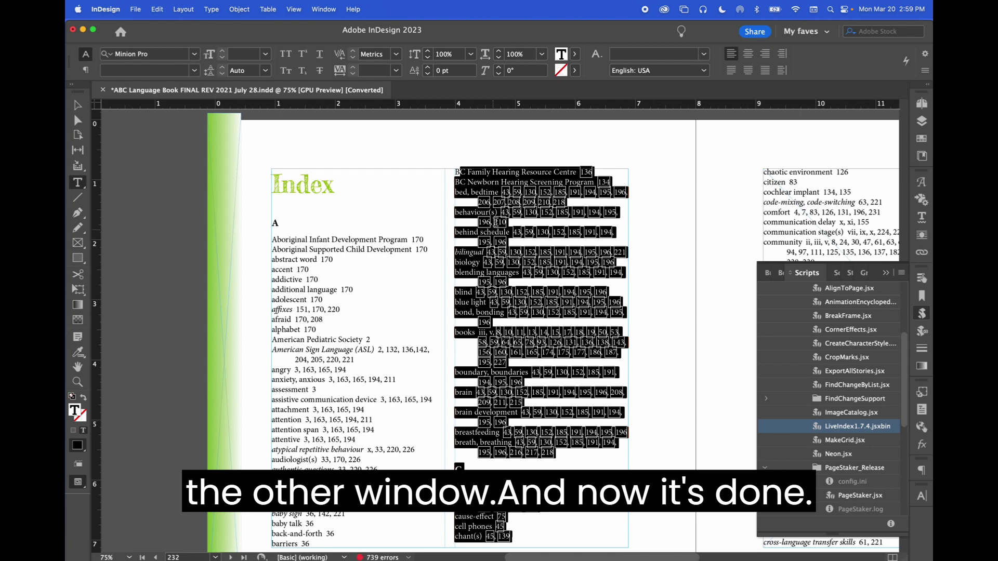
# - Deselect the middle column to reveal the boxed page-number hyperlinks
pyautogui.click(473, 182)
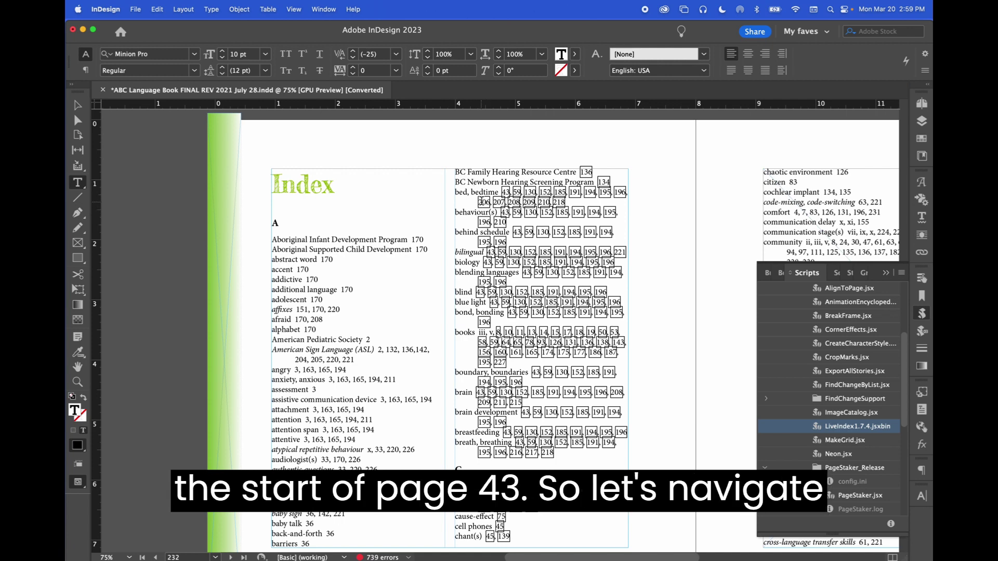
# - Go to page 43 with Cmd+J and view its top, zoomed in
pyautogui.press('super+j')
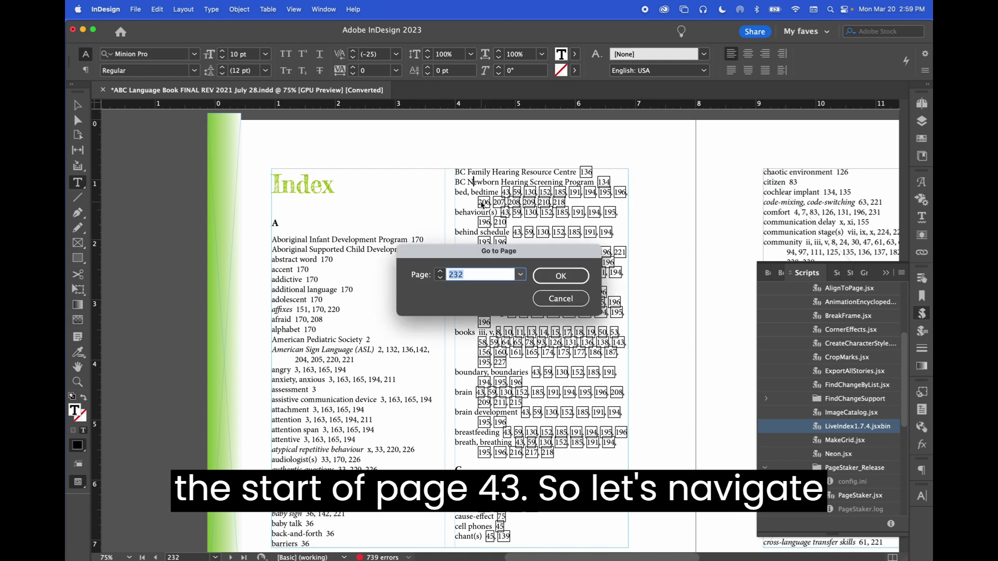
pyautogui.write('43')
pyautogui.press('Return')
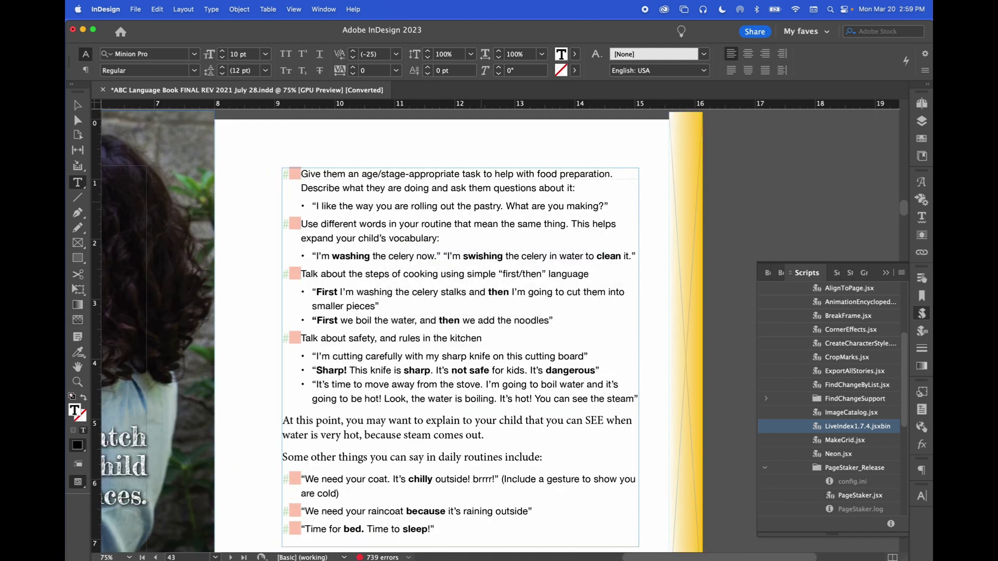
pyautogui.press('super+=')
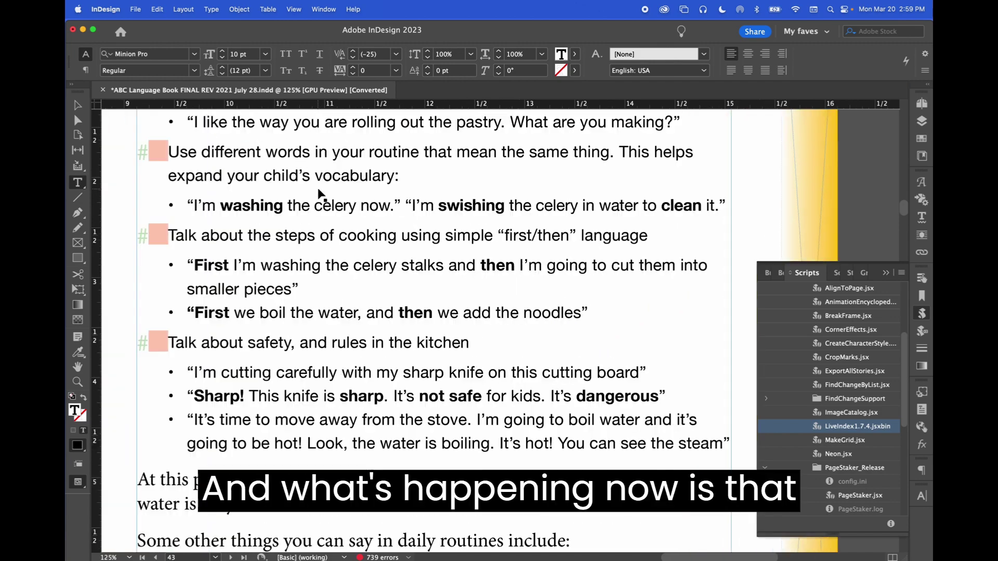
pyautogui.scroll(15, 319, 190)
pyautogui.scroll(-10, 321, 194)
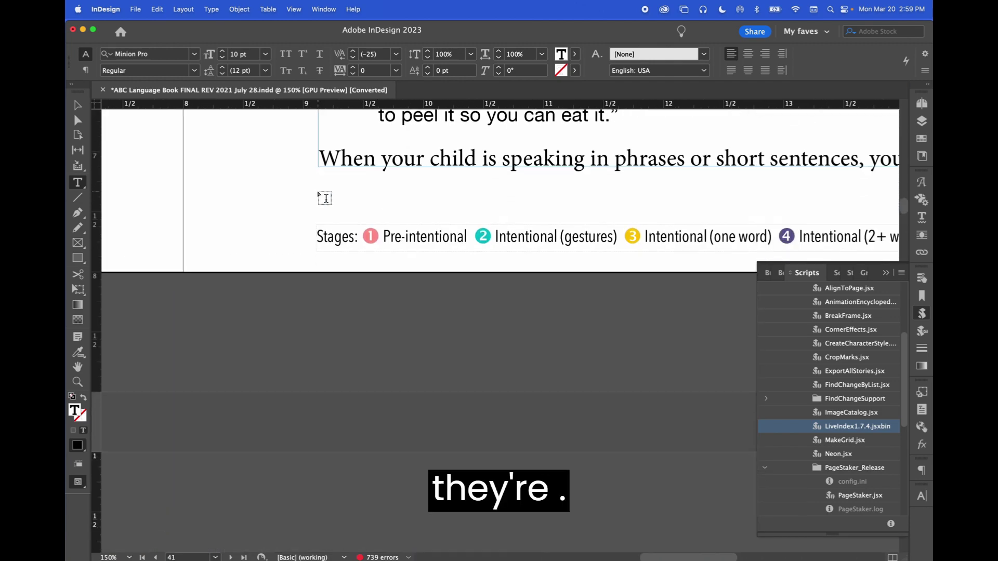
pyautogui.scroll(-3, 324, 197)
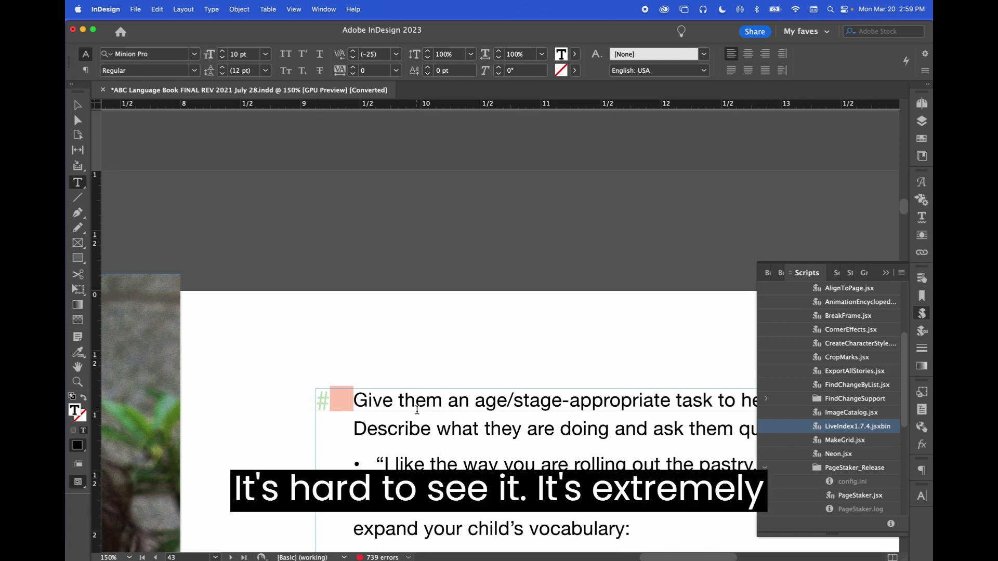
pyautogui.scroll(2, 417, 410)
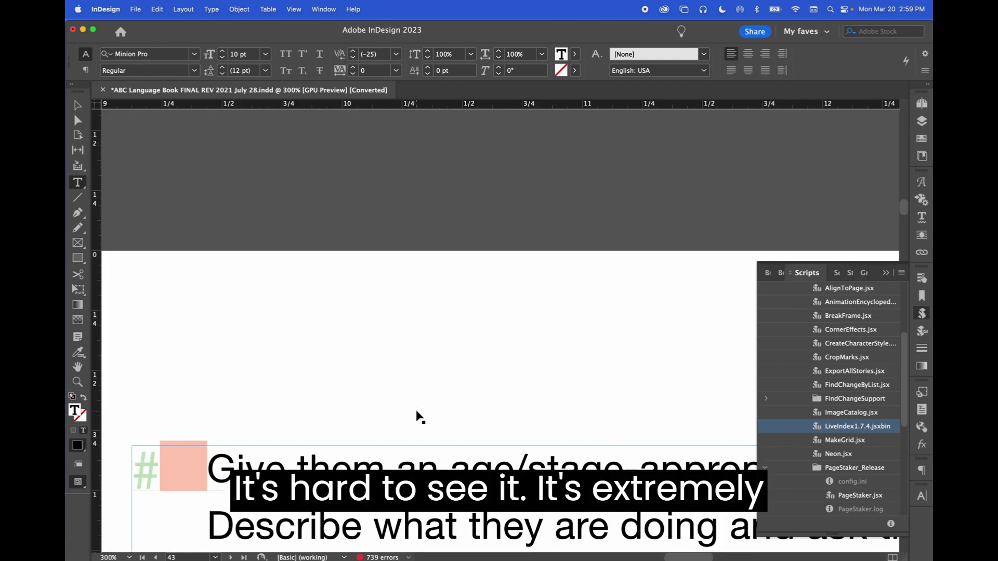
pyautogui.scroll(5, 422, 416)
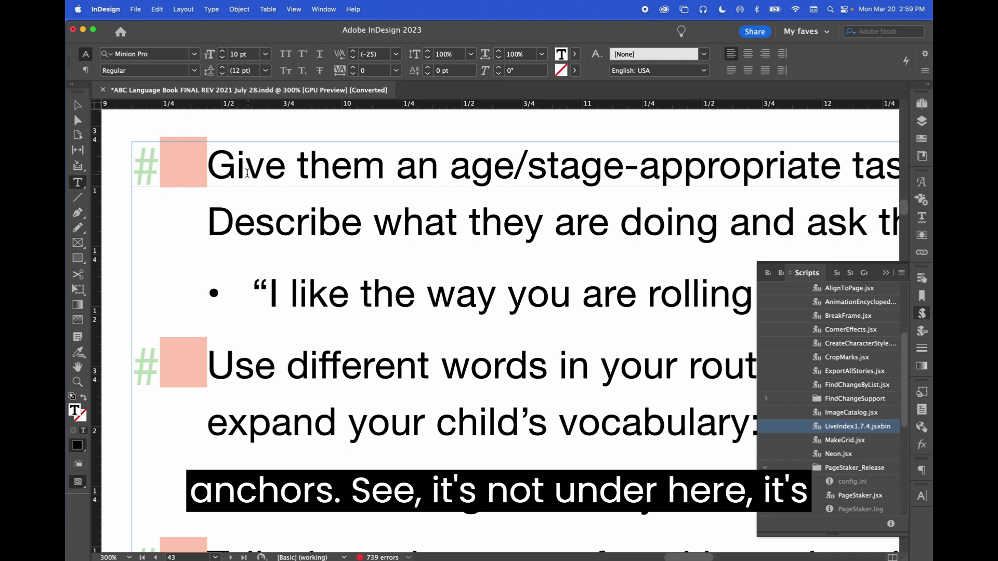
pyautogui.moveTo(210, 174); pyautogui.dragTo(353, 175)
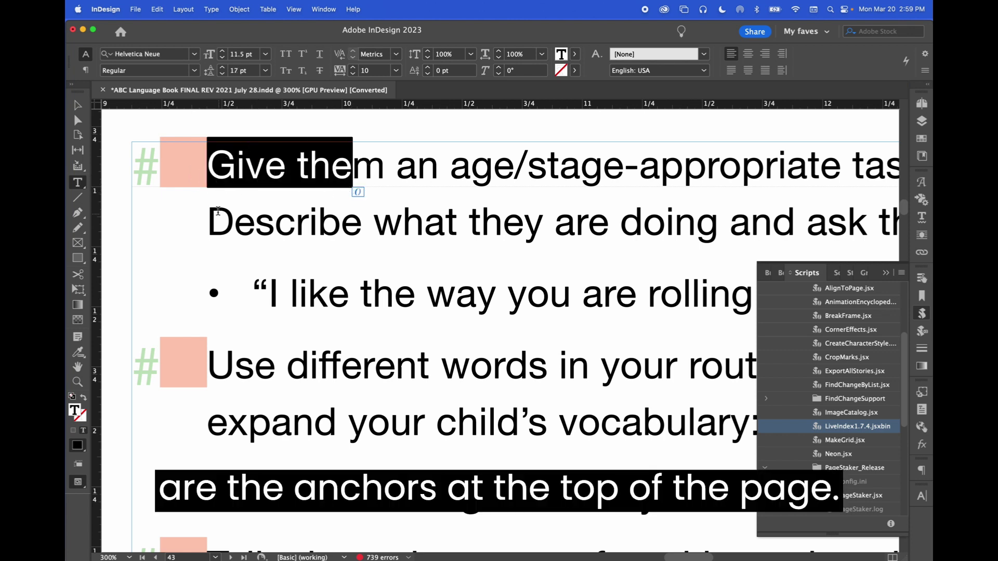
pyautogui.click(148, 188)
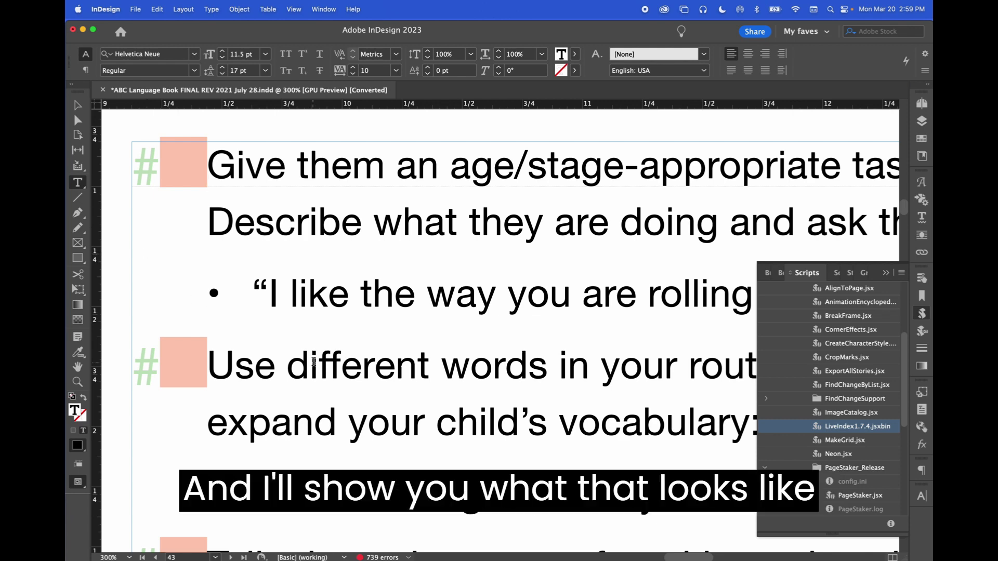